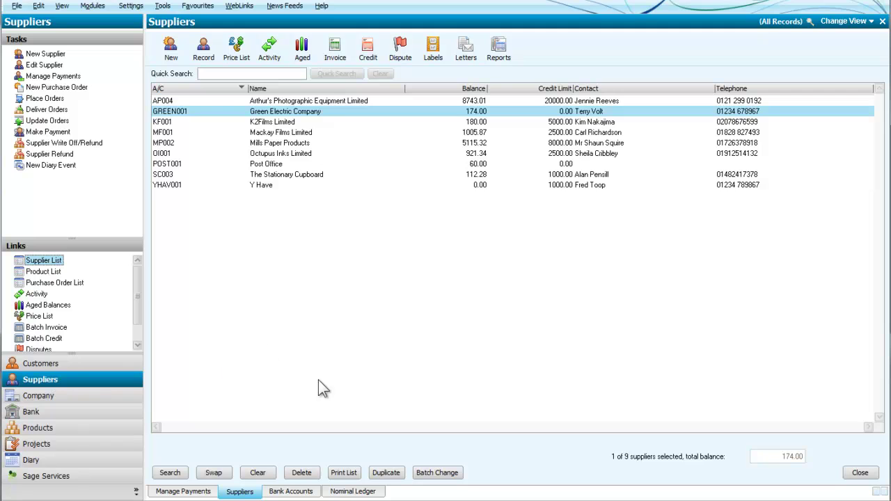
- View the aged balances for the selected supplier Green Electric, then close the report
left_click(307, 50)
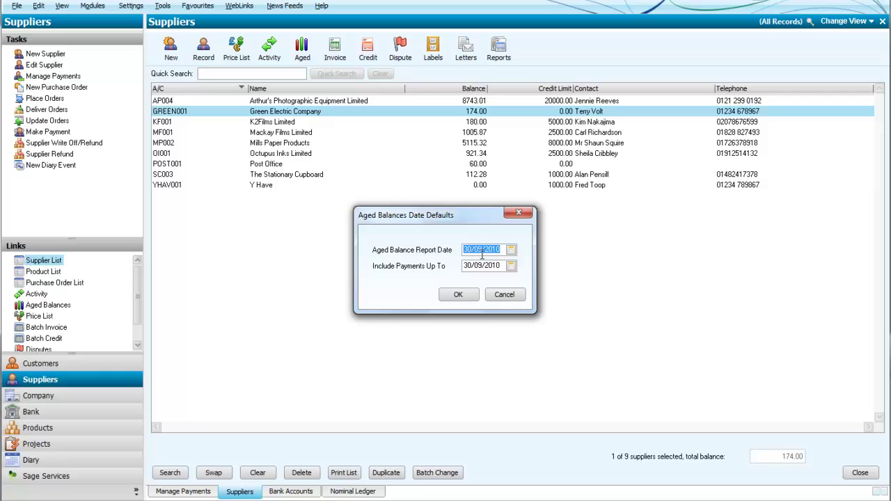
left_click(459, 298)
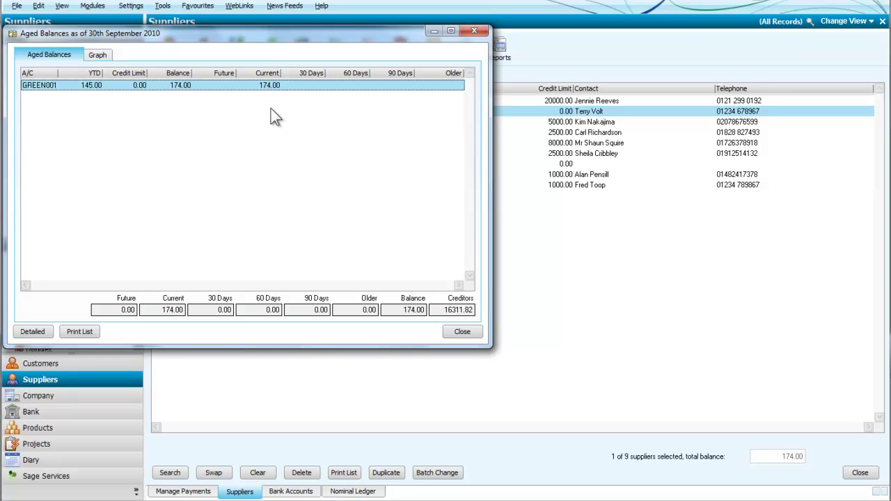
left_click(461, 332)
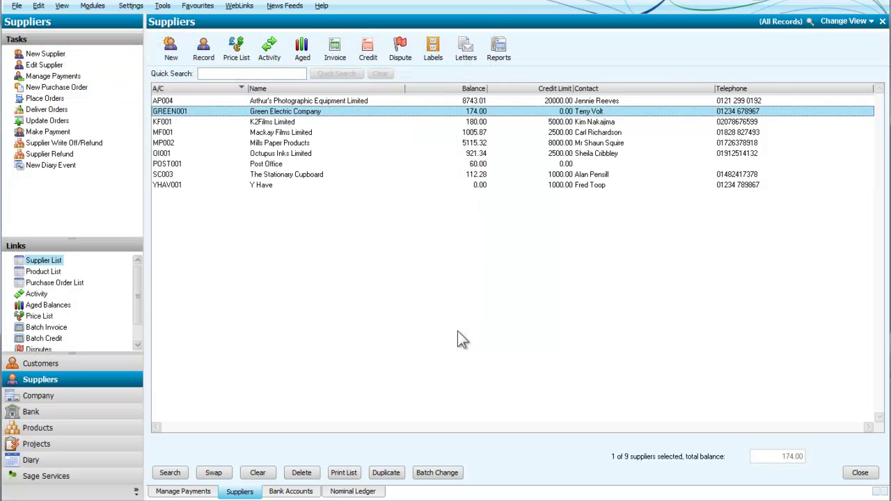
- Deselect Green Electric and show aged balances for all suppliers as of 30th September 2010
right_click(344, 112)
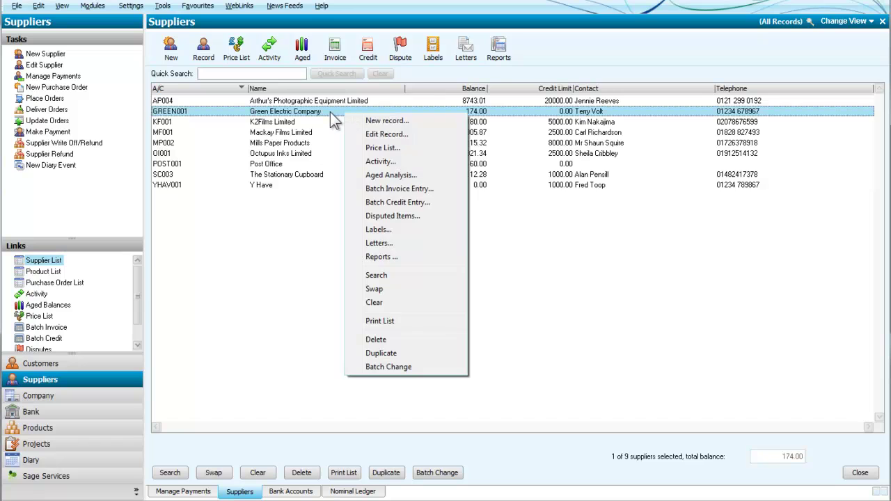
left_click(330, 111)
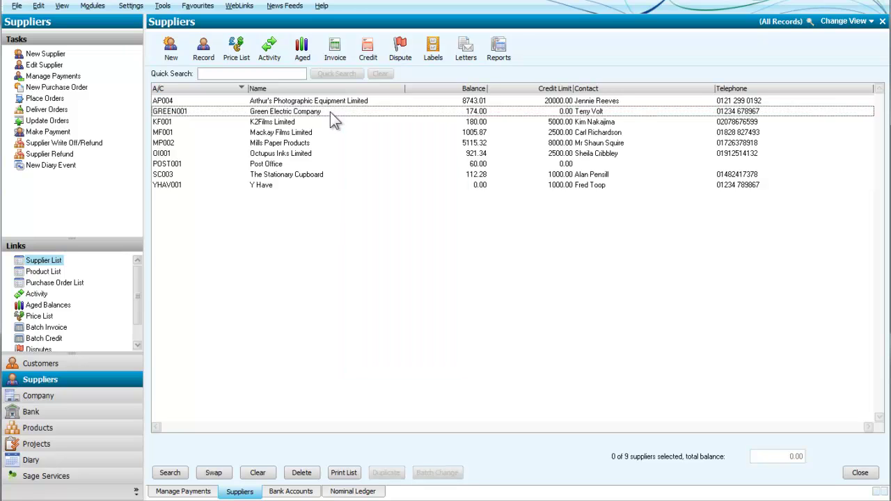
left_click(302, 52)
left_click(458, 294)
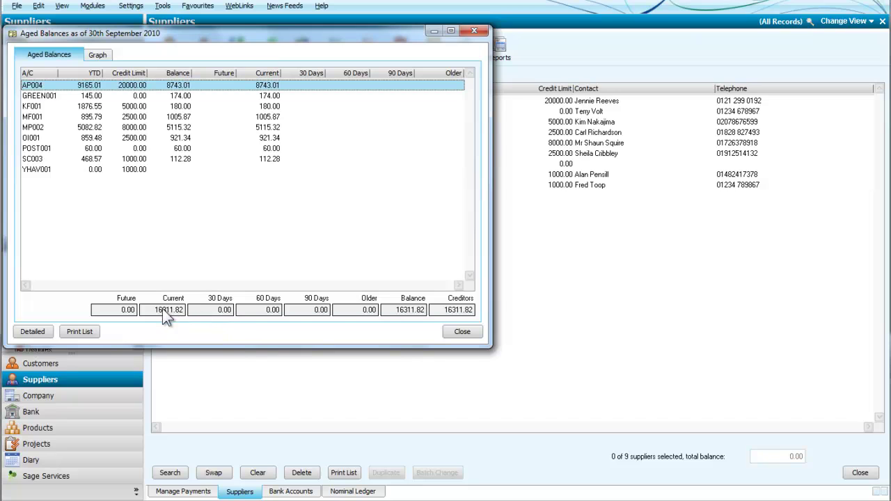
- Close the aged balances window and go to the Bank Accounts list
left_click(461, 333)
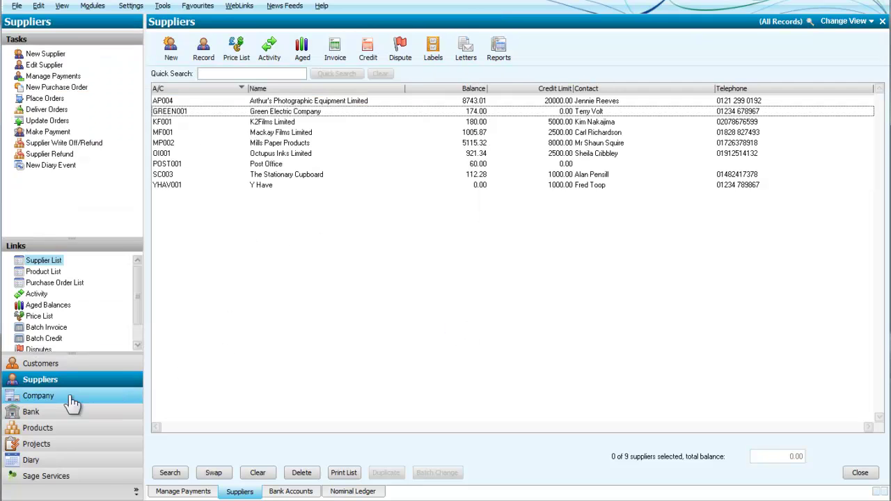
left_click(31, 414)
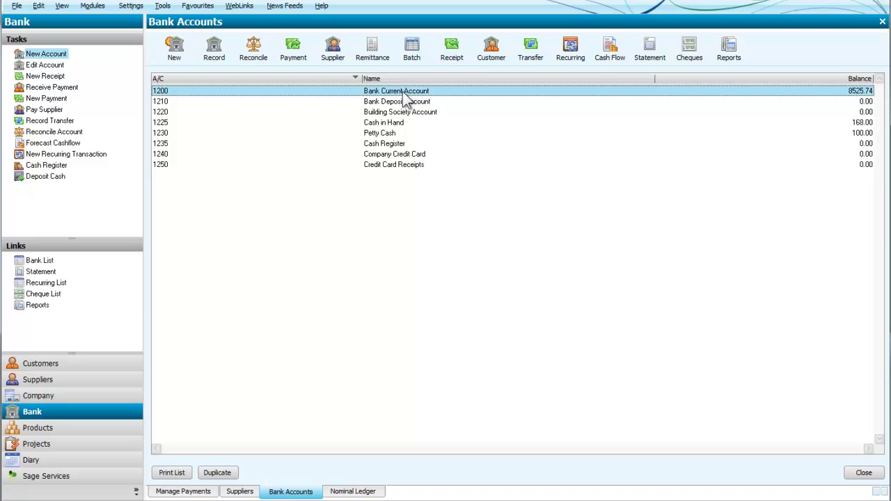
- Pay Green Electric's 174.00 invoice GE345 in full on cheque 001 from the current account
left_click(334, 52)
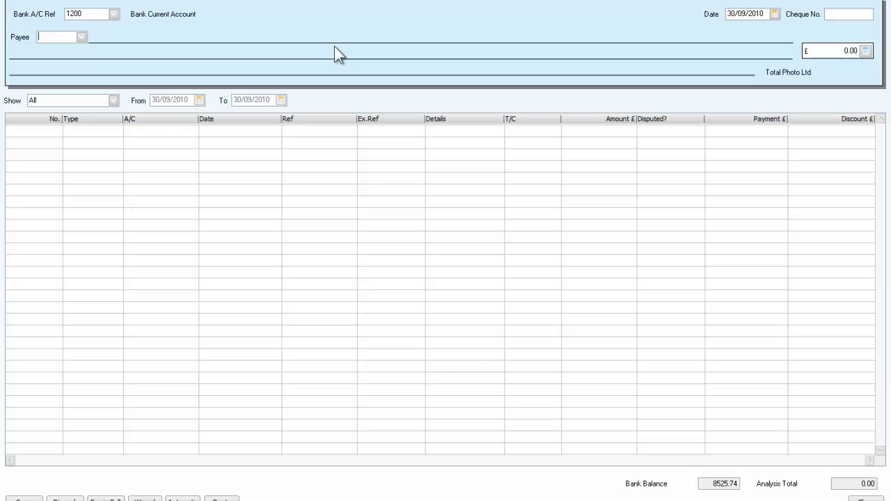
left_click(82, 36)
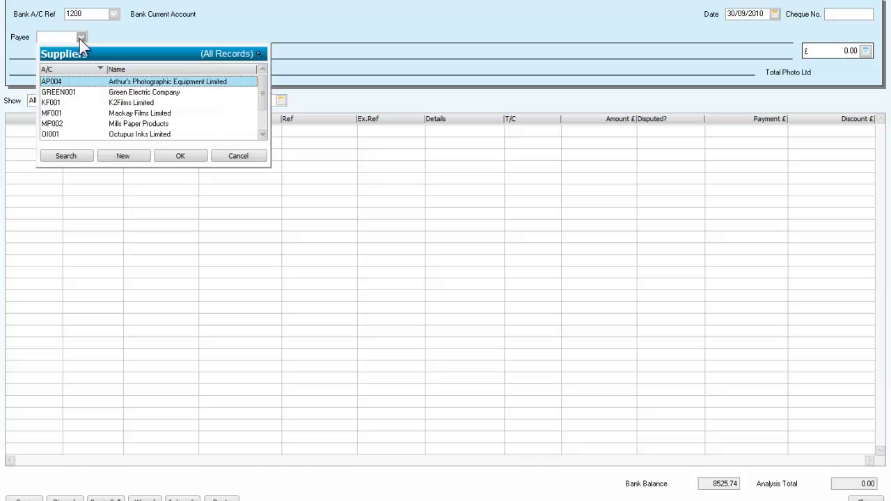
left_click(114, 93)
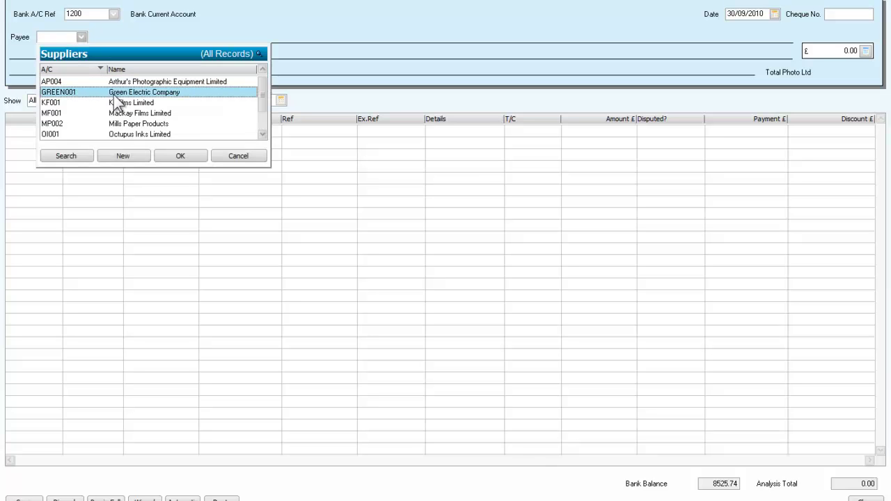
left_click(181, 156)
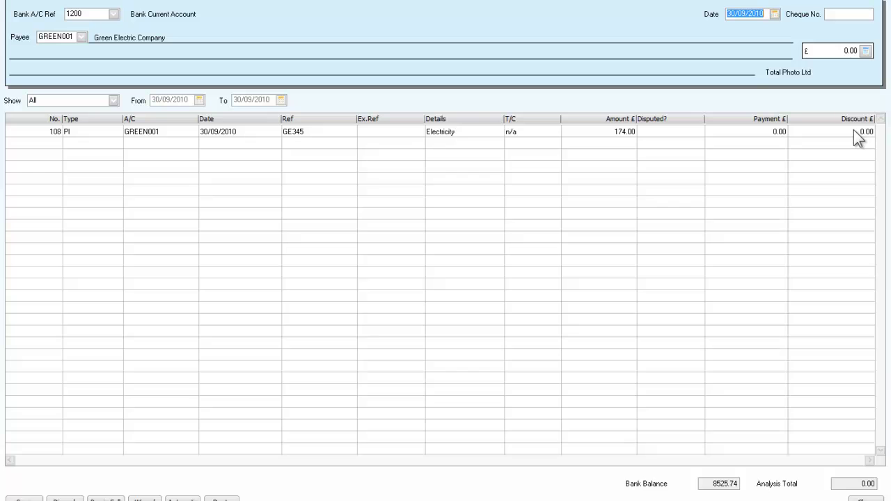
left_click(832, 16)
type("001")
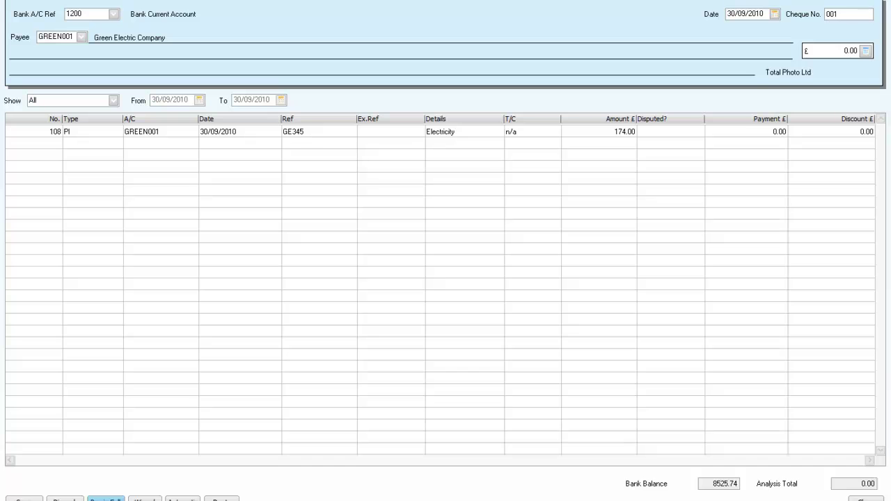
left_click(106, 499)
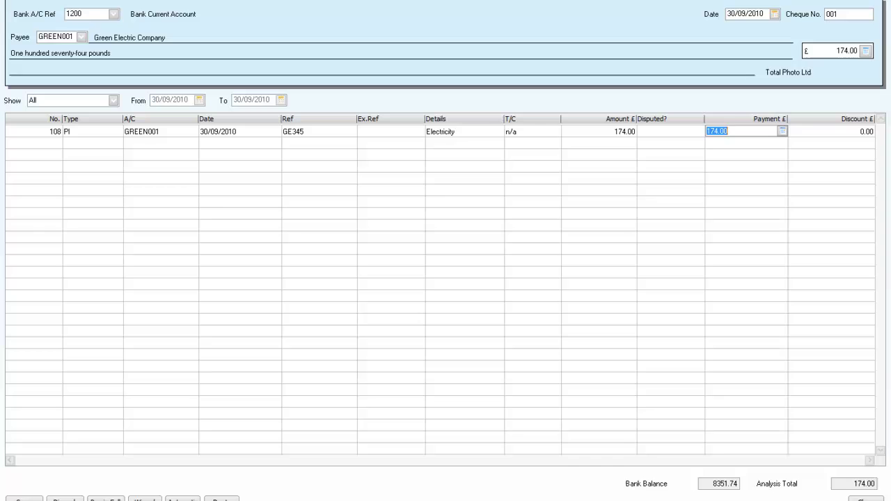
left_click(24, 499)
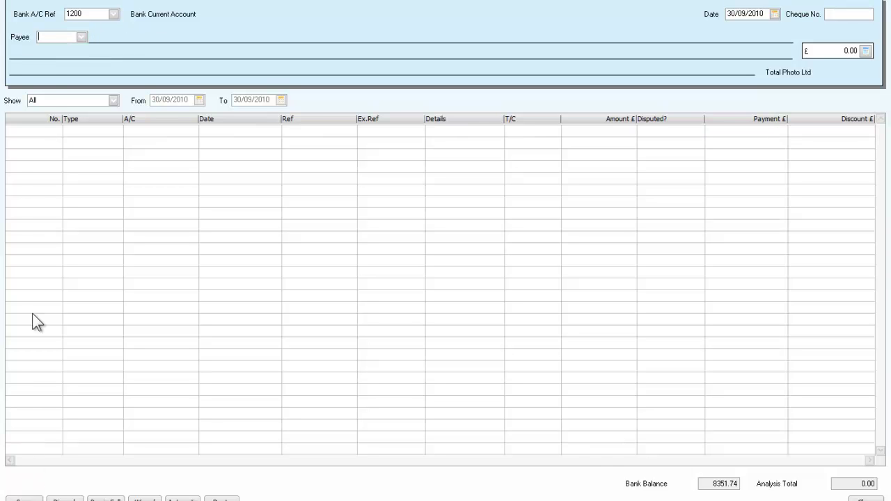
- Select The Stationary Cupboard as the supplier payee
left_click(82, 37)
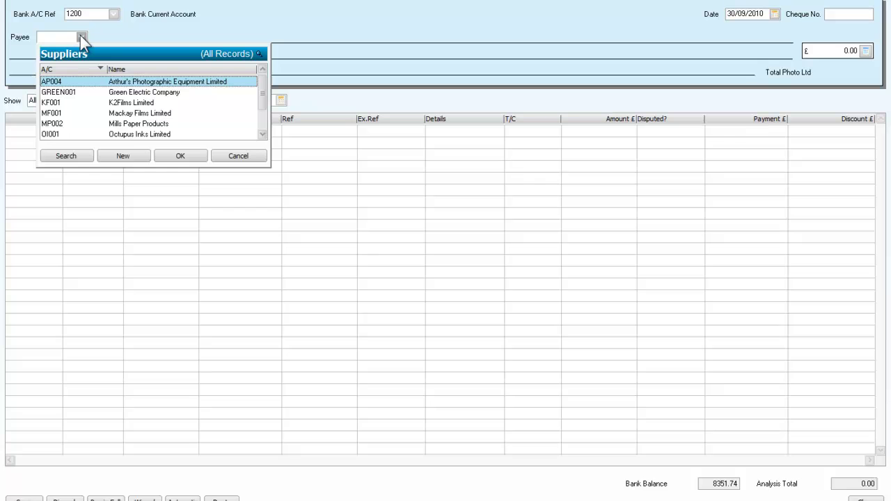
left_click(263, 121)
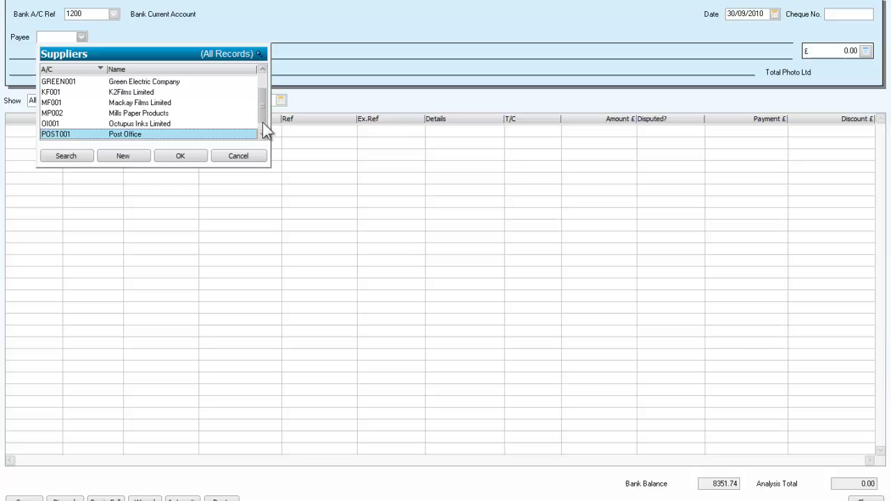
key("Up")
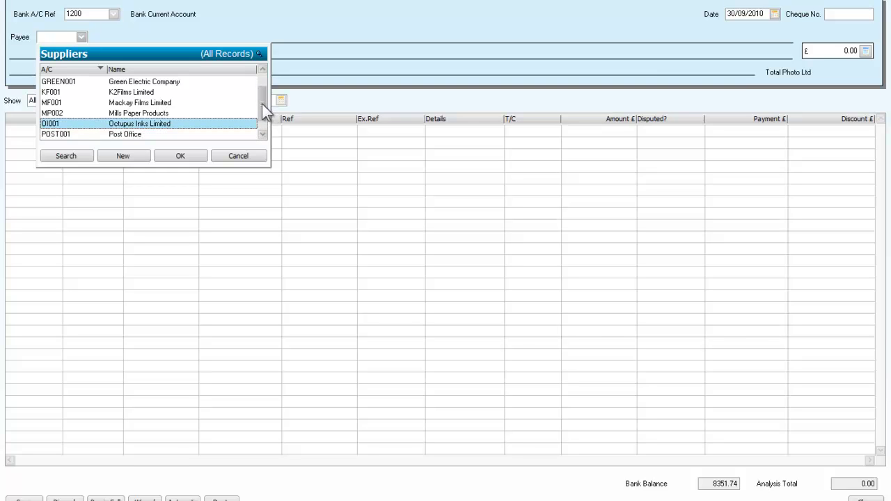
left_click(262, 135)
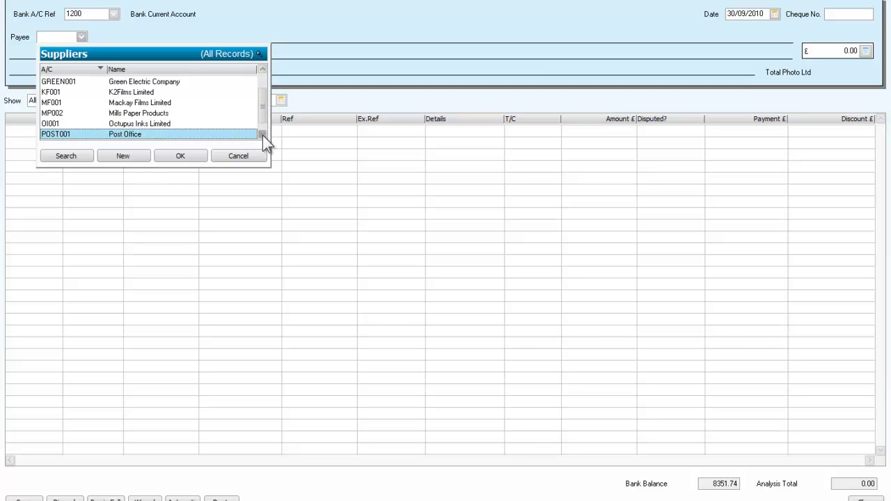
double_click(263, 134)
left_click(151, 124)
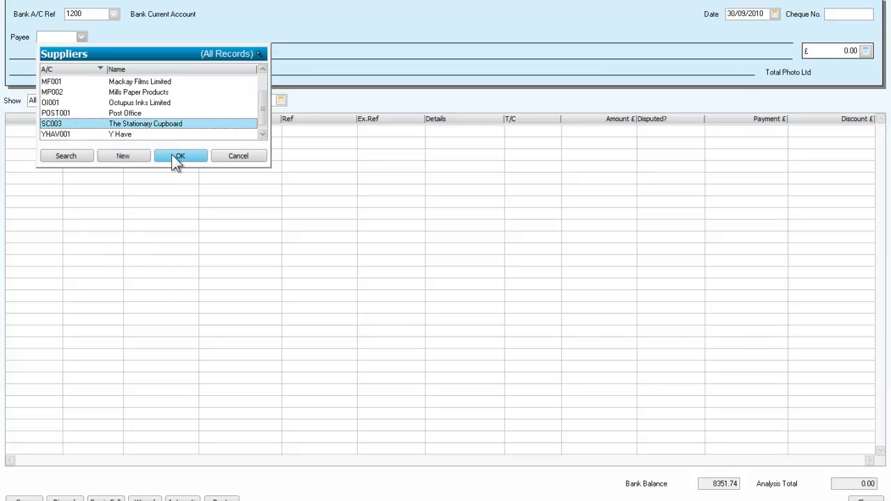
left_click(172, 155)
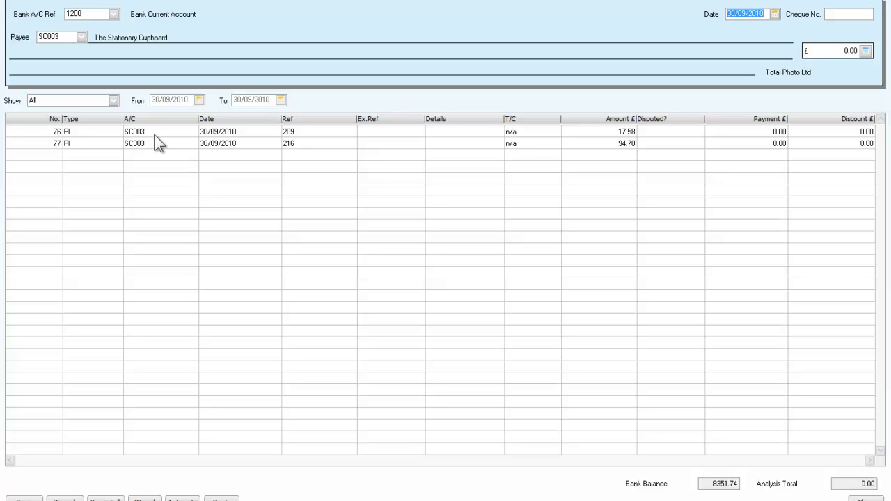
- Pay invoice 209 in full for £17.58 on cheque 0002 and save the payment
left_click(48, 132)
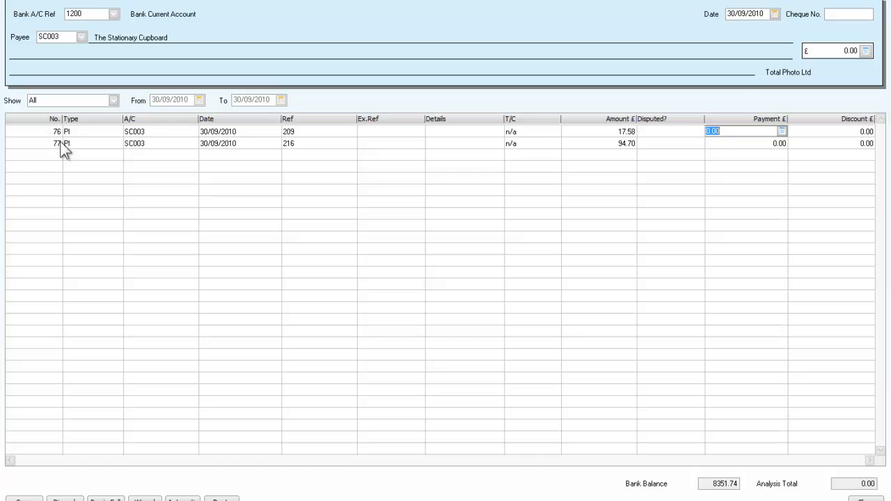
left_click(105, 499)
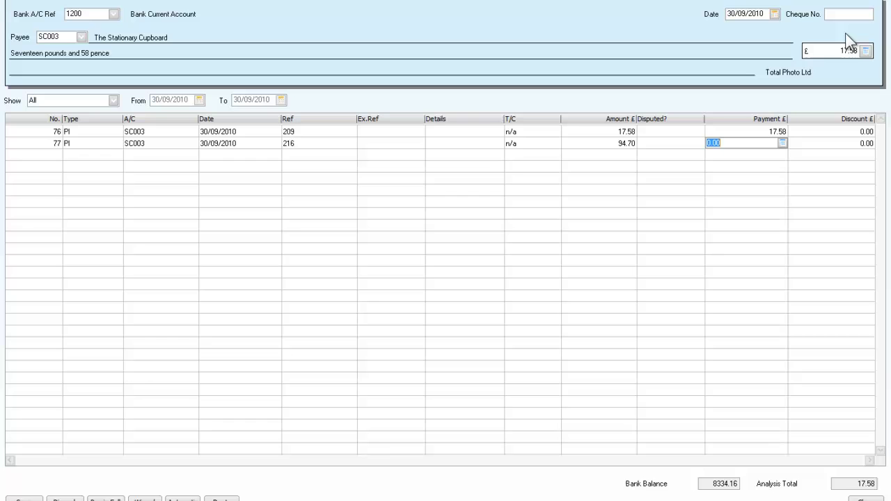
left_click(844, 13)
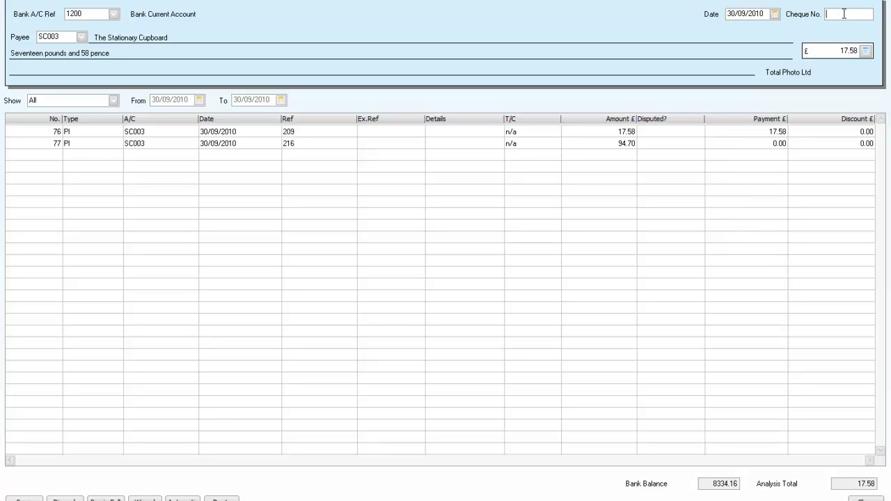
type("0002")
key("Tab")
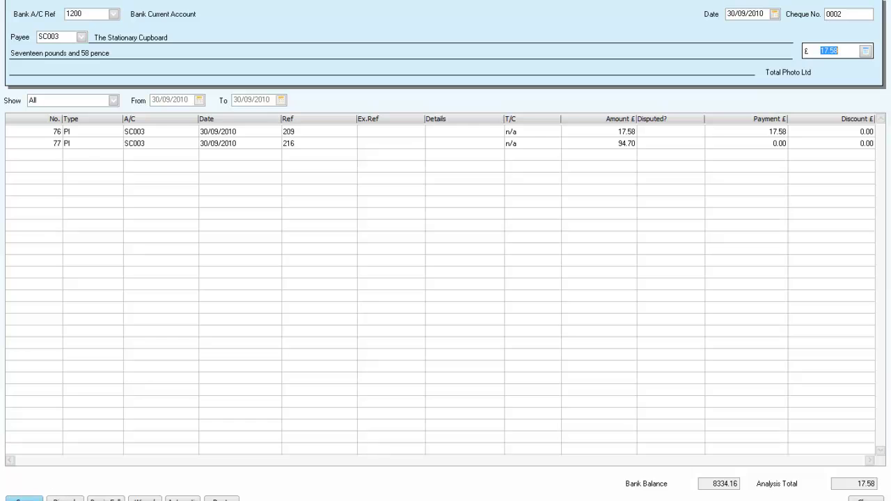
left_click(25, 498)
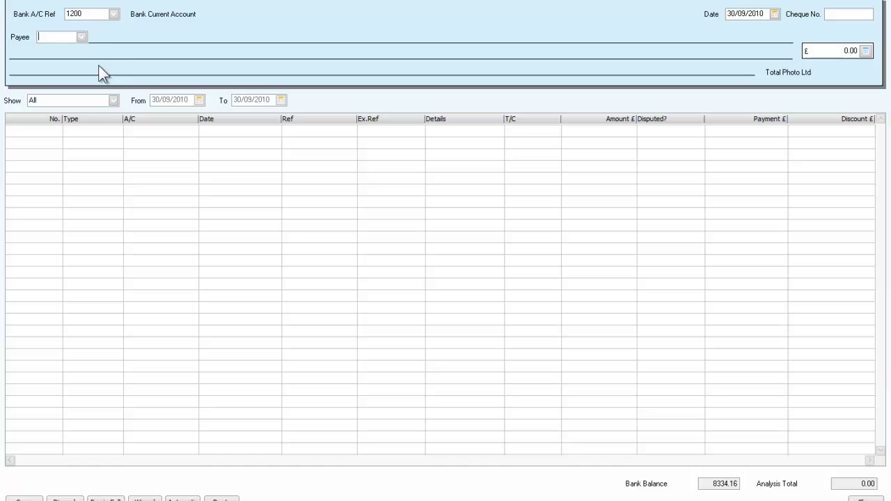
- Pay Post Office invoice PO99 in full, £60.00 on cheque 0003, and save
left_click(81, 37)
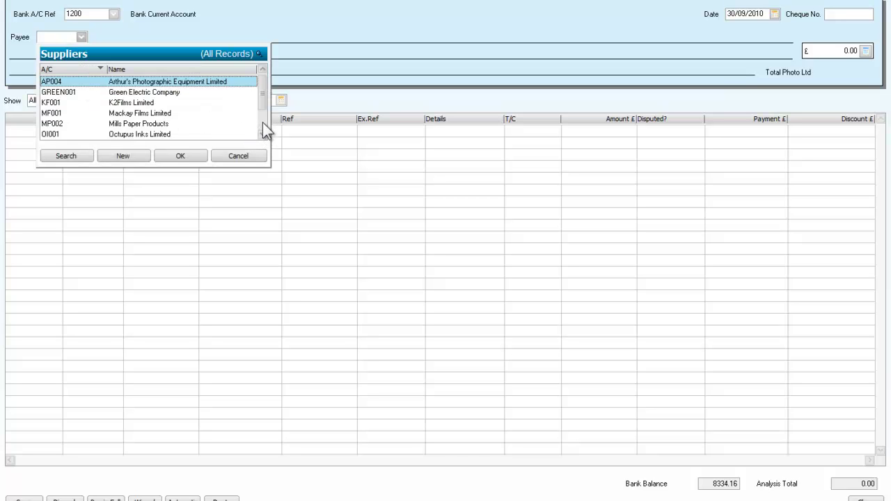
scroll(263, 122, "down", 3)
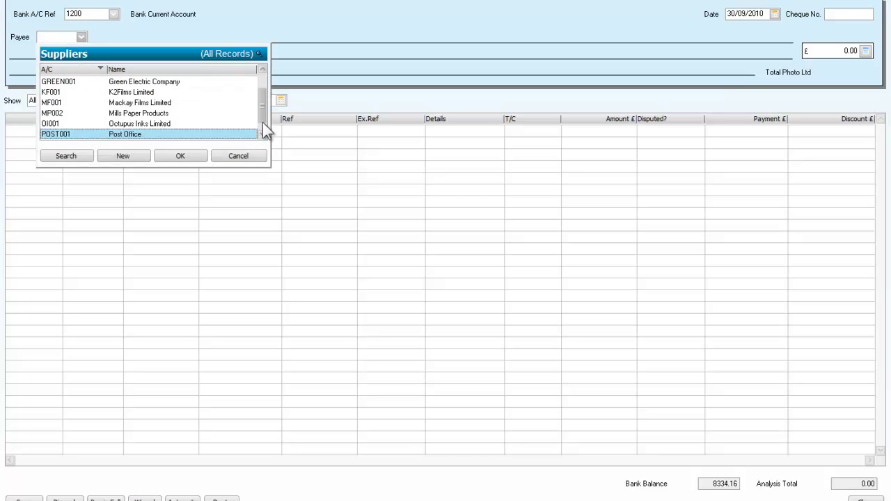
left_click(180, 156)
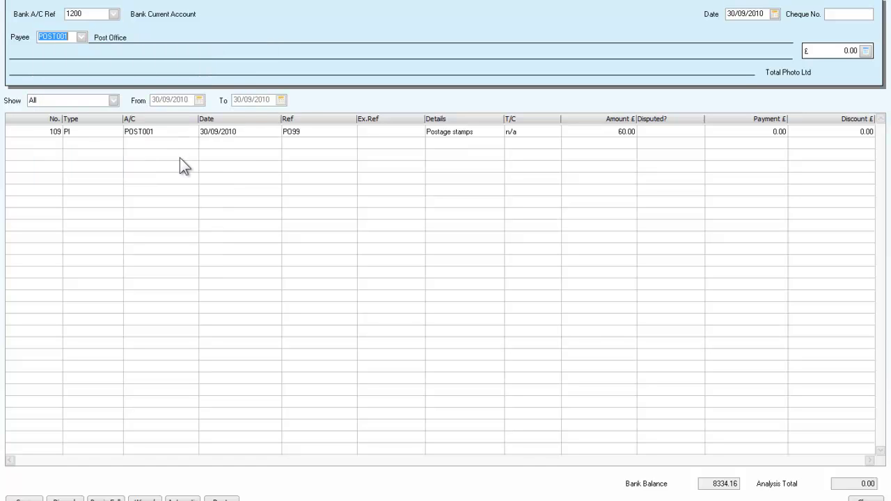
left_click(840, 15)
type("0003")
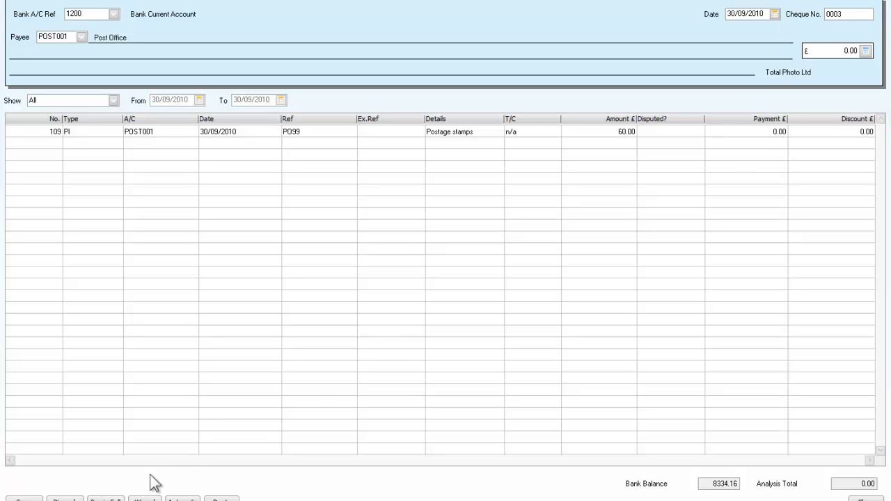
left_click(106, 499)
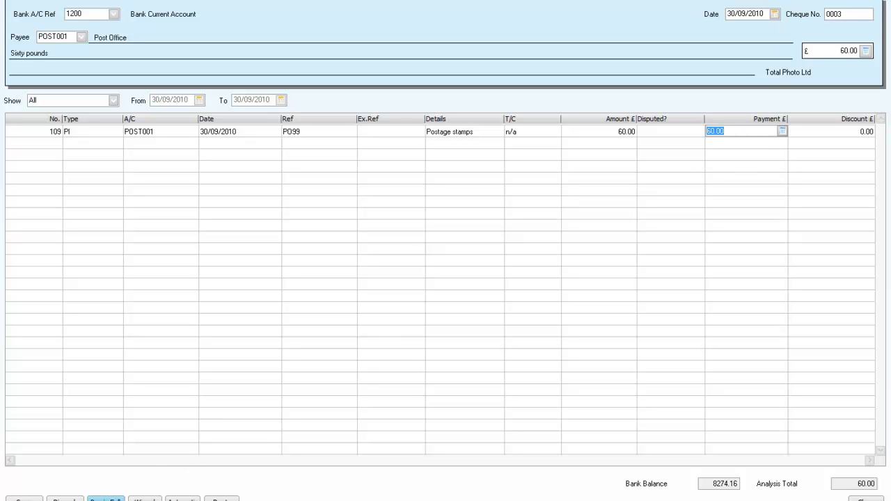
left_click(24, 499)
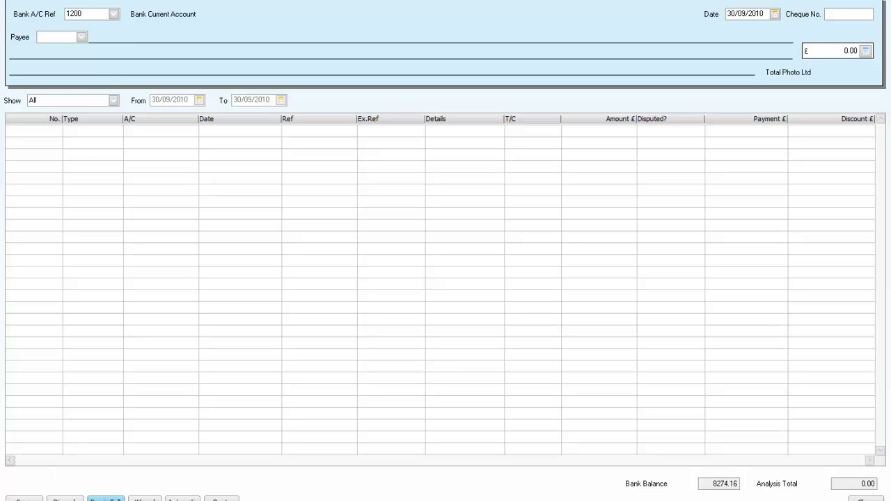
- Select K2Films Limited as payee and allocate a 90.00 part payment to invoice KF67
left_click(82, 37)
left_click(129, 102)
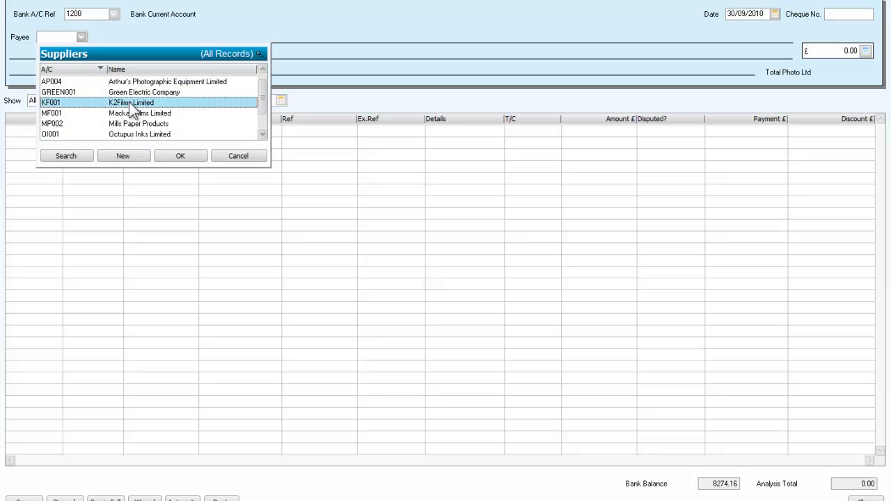
left_click(179, 155)
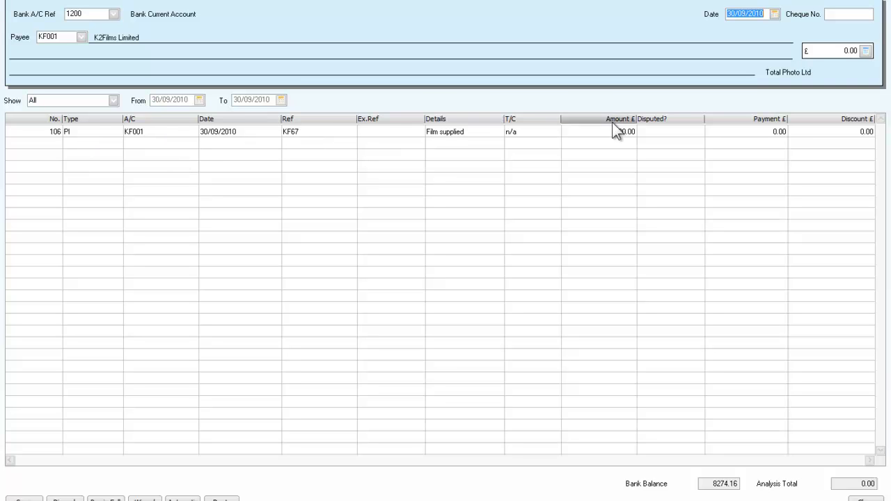
left_click(780, 131)
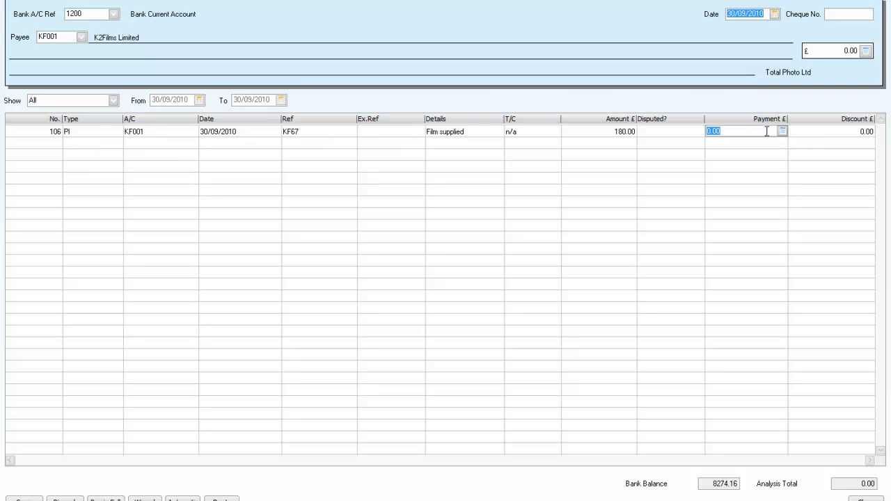
type("90")
key("Tab")
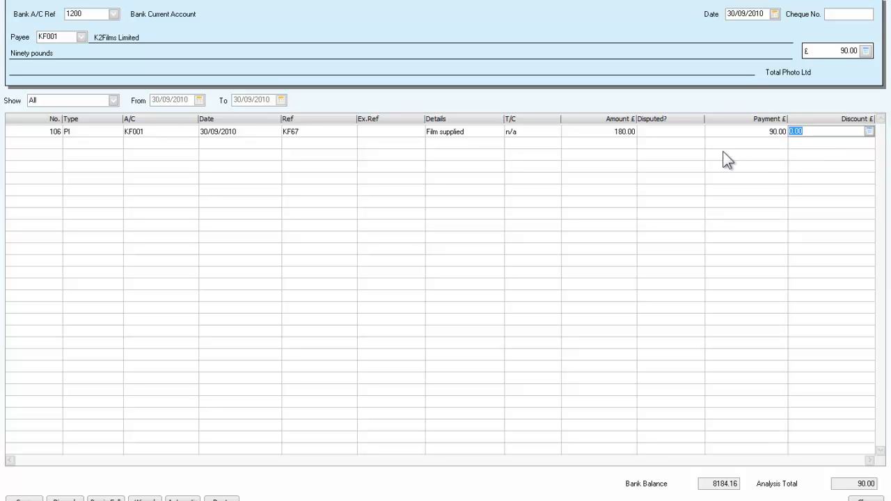
- Record the K2Films payment on cheque 0004, save it and close the payment form
left_click(836, 15)
type("0004")
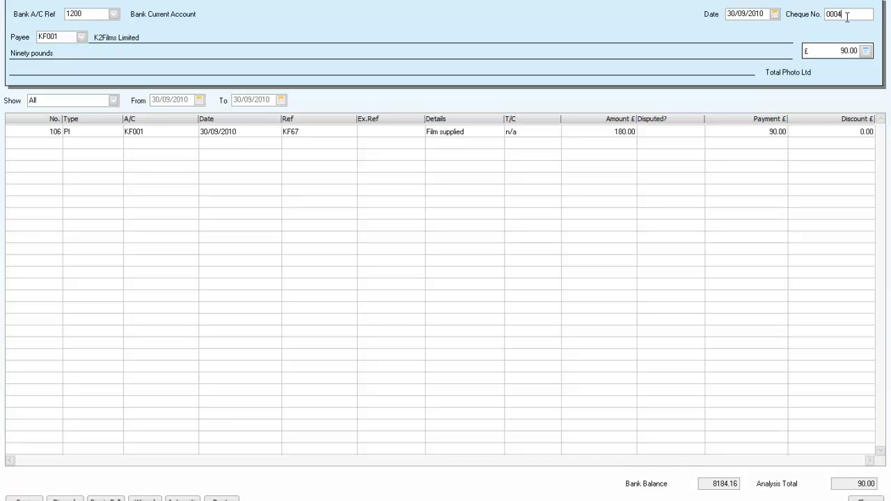
key("Tab")
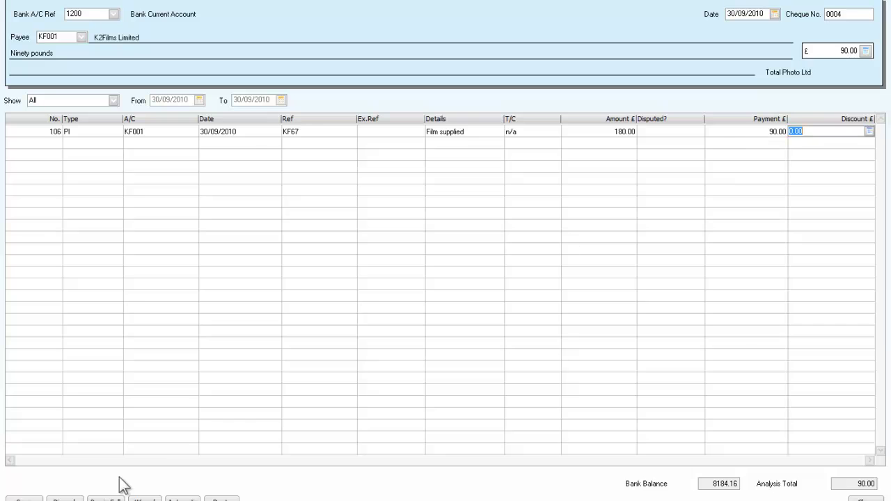
left_click(25, 498)
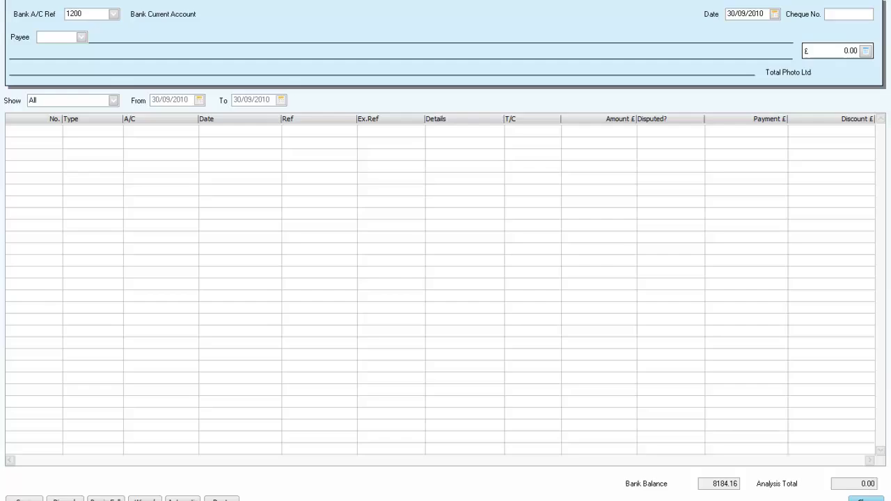
left_click(865, 498)
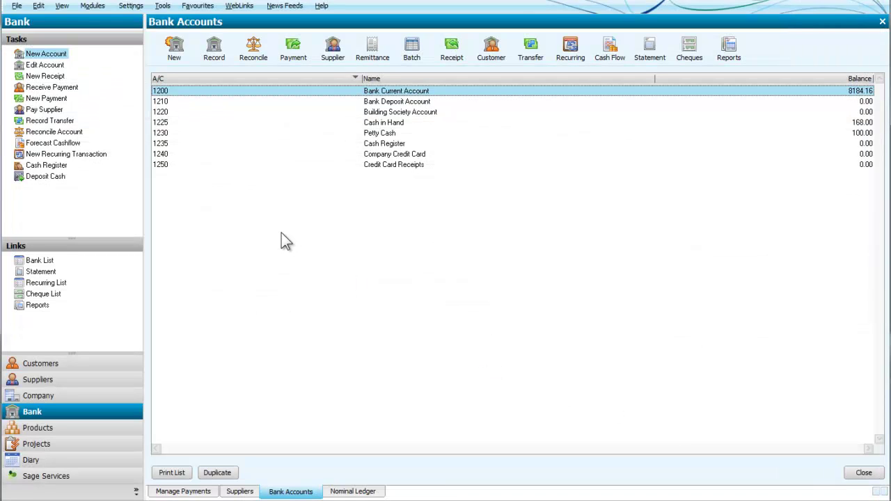